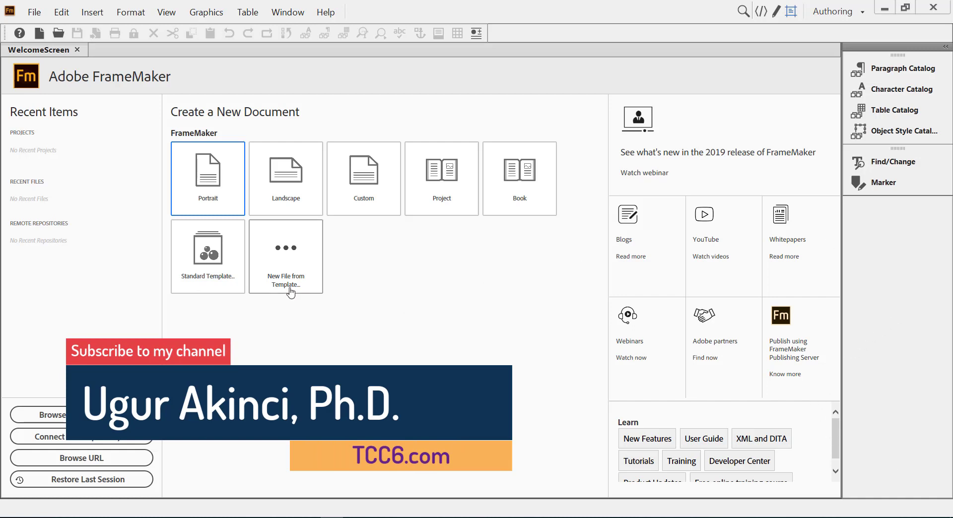
# Create a new blank portrait document, Untitled2.fm, from the Welcome Screen's Portrait tile.
pyautogui.click(210, 192)
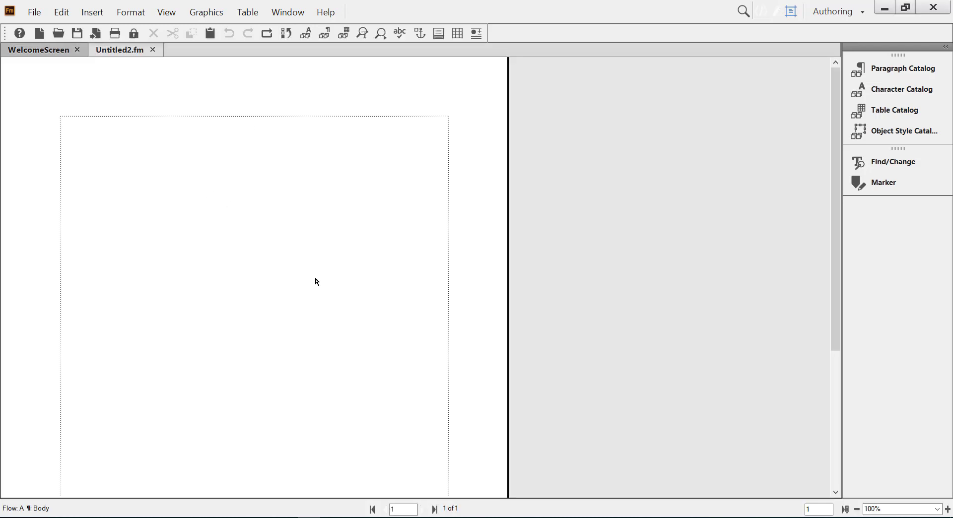
pyautogui.scroll(-1, 324, 285)
pyautogui.scroll(-1, 327, 287)
pyautogui.scroll(2, 326, 287)
pyautogui.scroll(-2, 326, 286)
pyautogui.scroll(-1, 326, 286)
pyautogui.scroll(-1, 326, 286)
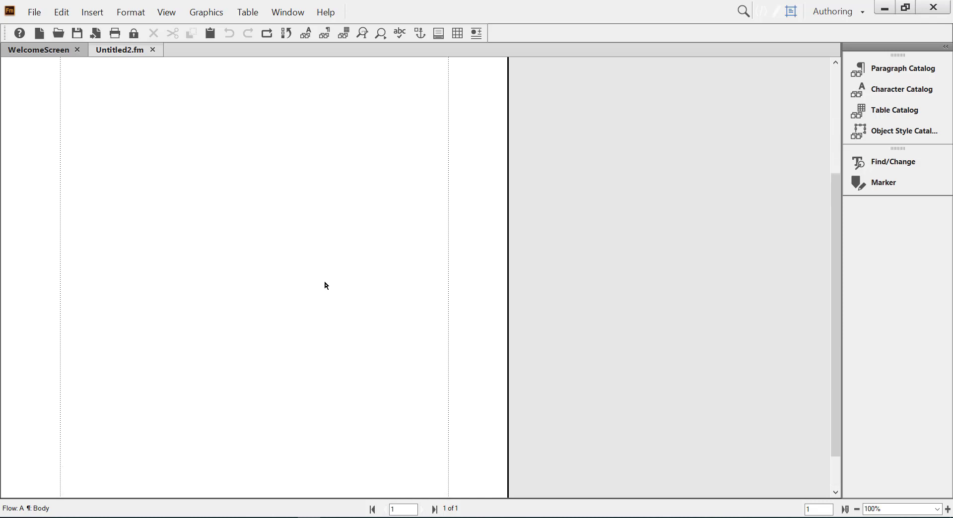
pyautogui.scroll(1, 326, 286)
pyautogui.scroll(3, 326, 286)
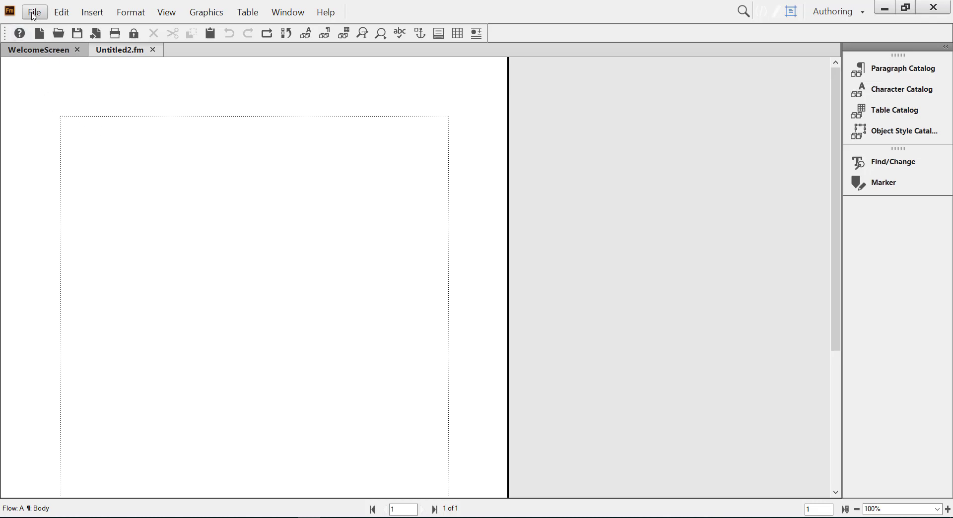
# Start a file import and select the 'Chap 1 - Introduction to Videos' Word file in Sample Text Files.
pyautogui.click(34, 15)
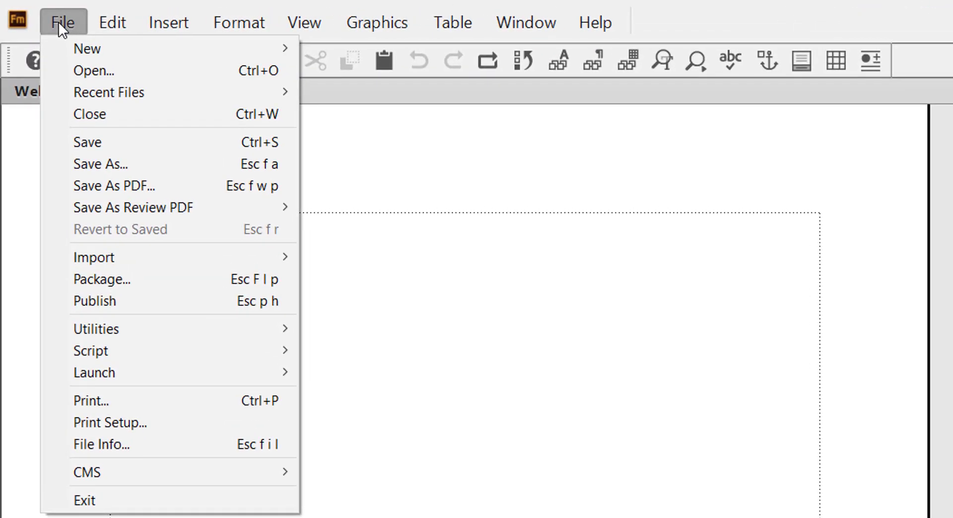
pyautogui.moveTo(169, 257)
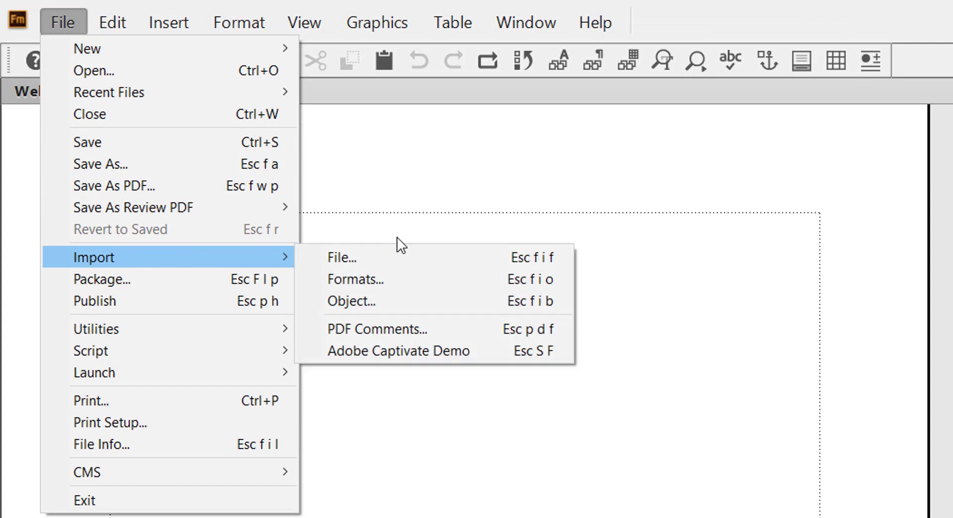
pyautogui.click(370, 253)
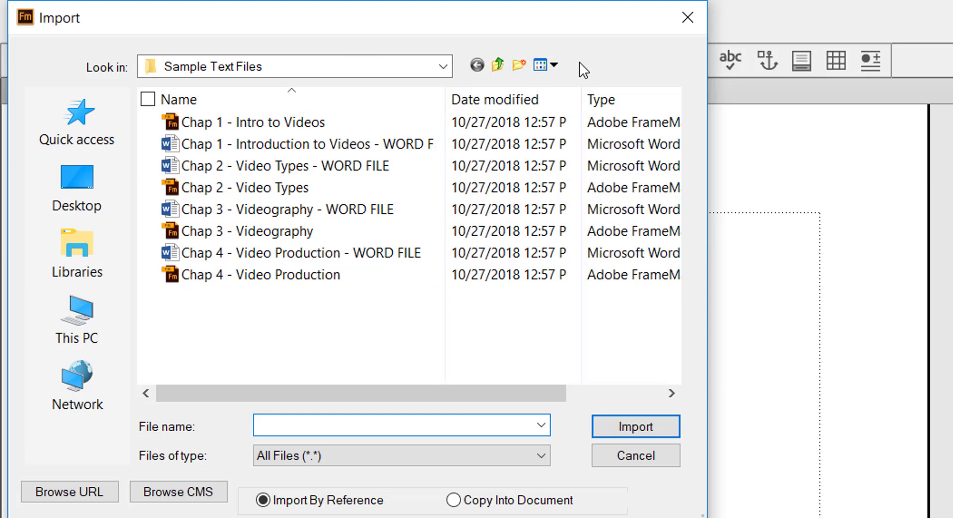
pyautogui.click(288, 138)
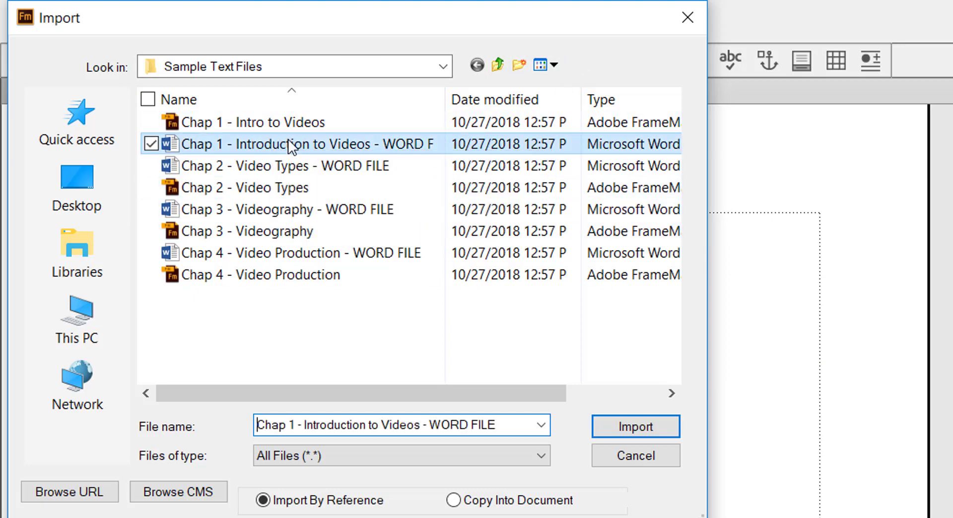
# Import the Chapter 1 Word file by reference, converting it as Microsoft Word 2016.
pyautogui.click(656, 426)
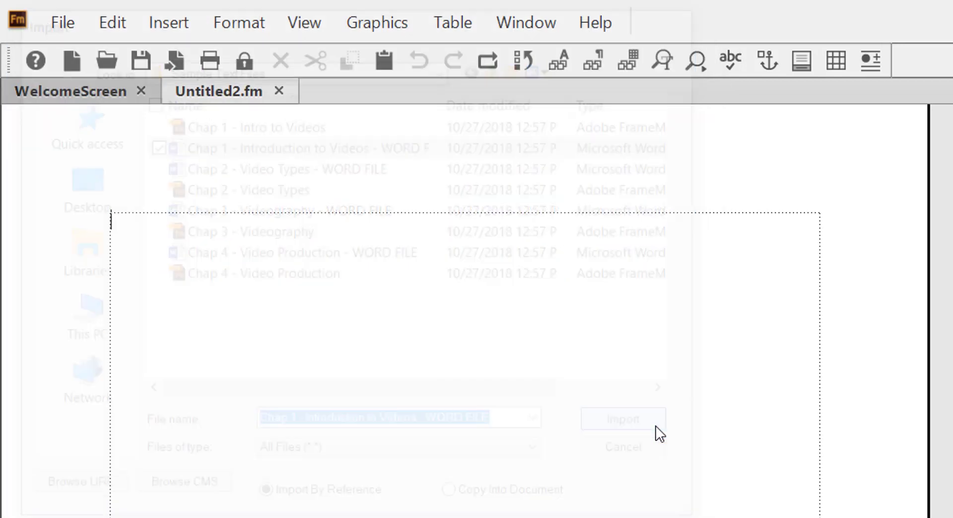
pyautogui.scroll(-1, 804, 484)
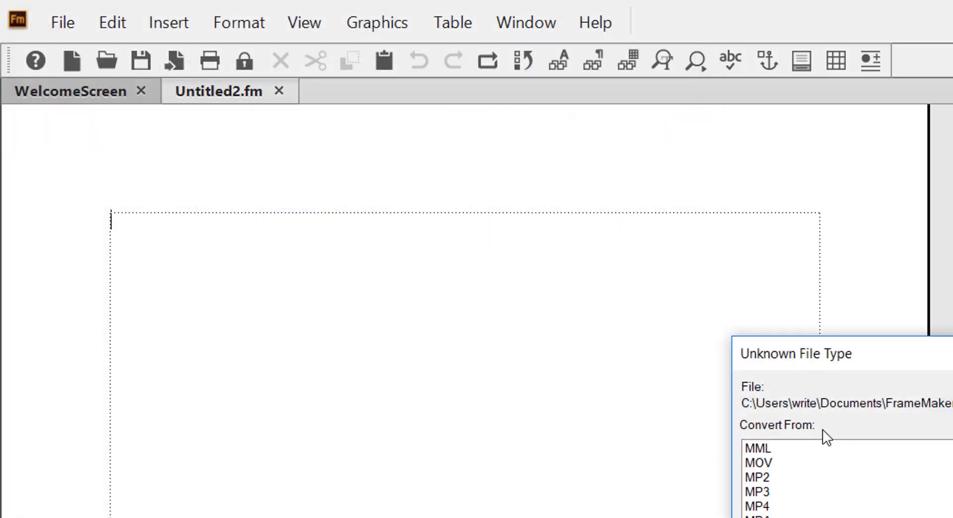
pyautogui.scroll(10, 804, 483)
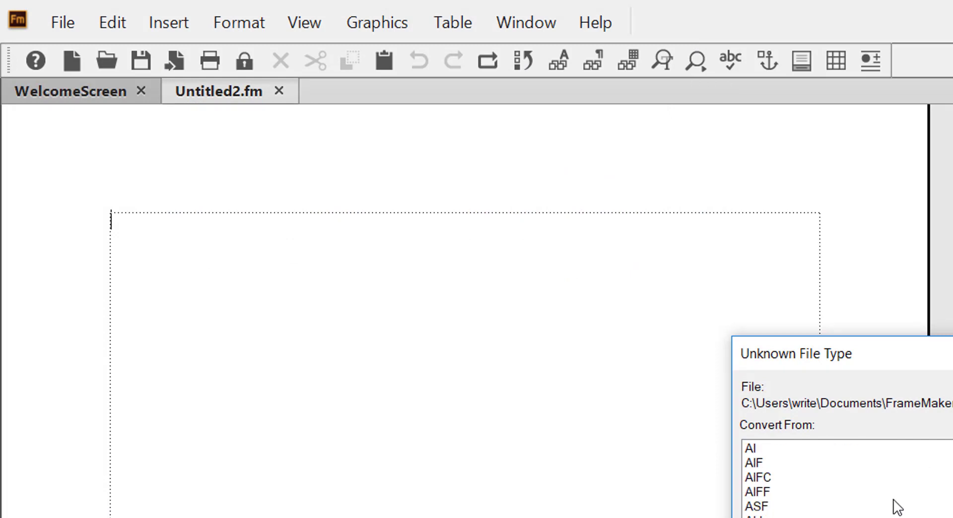
pyautogui.scroll(-2, 898, 503)
pyautogui.moveTo(822, 384); pyautogui.dragTo(820, 410)
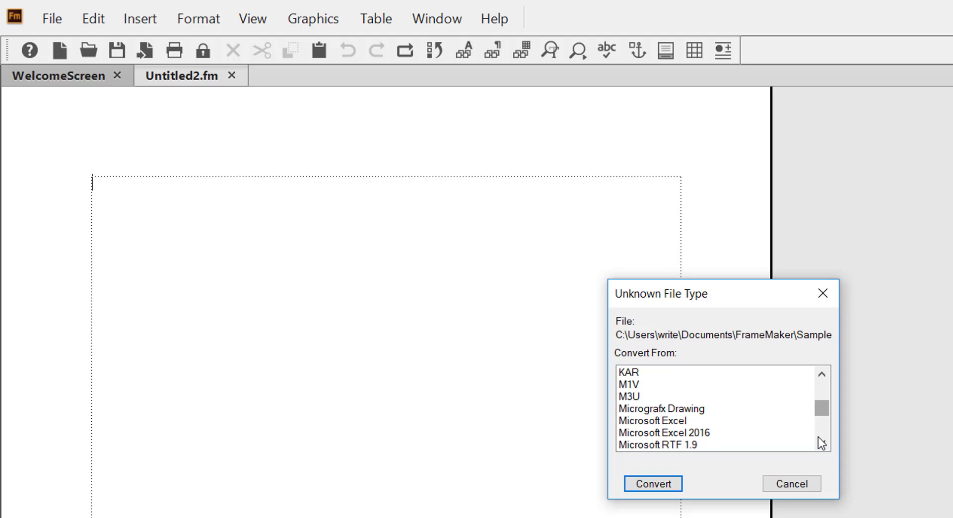
pyautogui.click(821, 442)
pyautogui.click(820, 443)
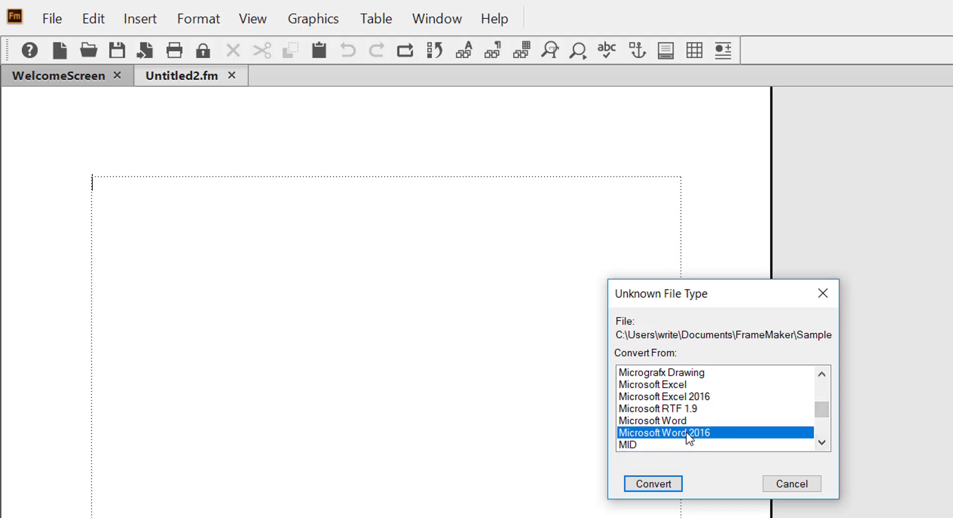
pyautogui.click(663, 485)
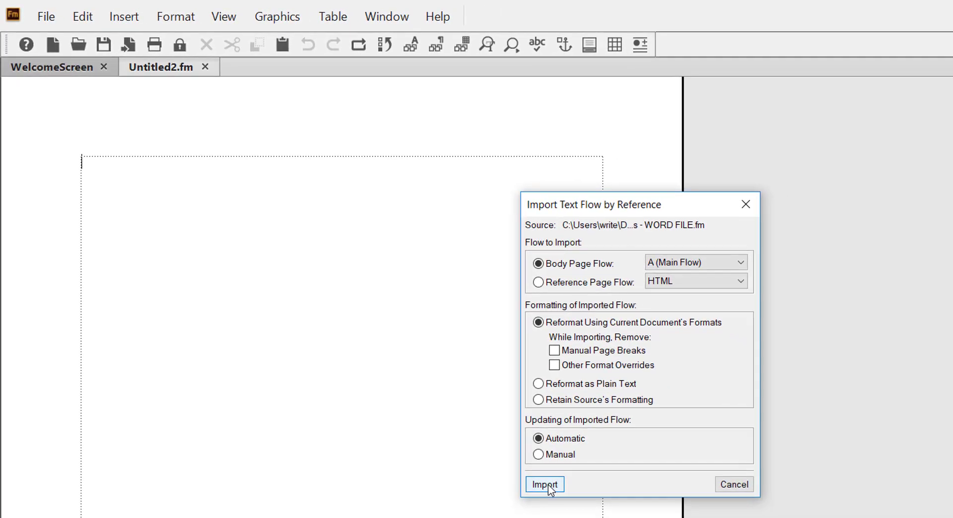
pyautogui.click(544, 485)
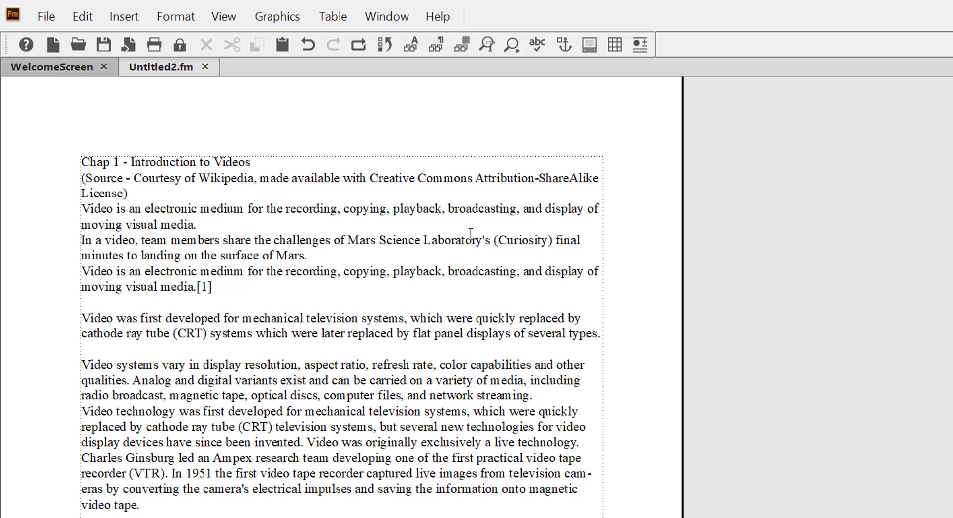
pyautogui.scroll(-1, 432, 213)
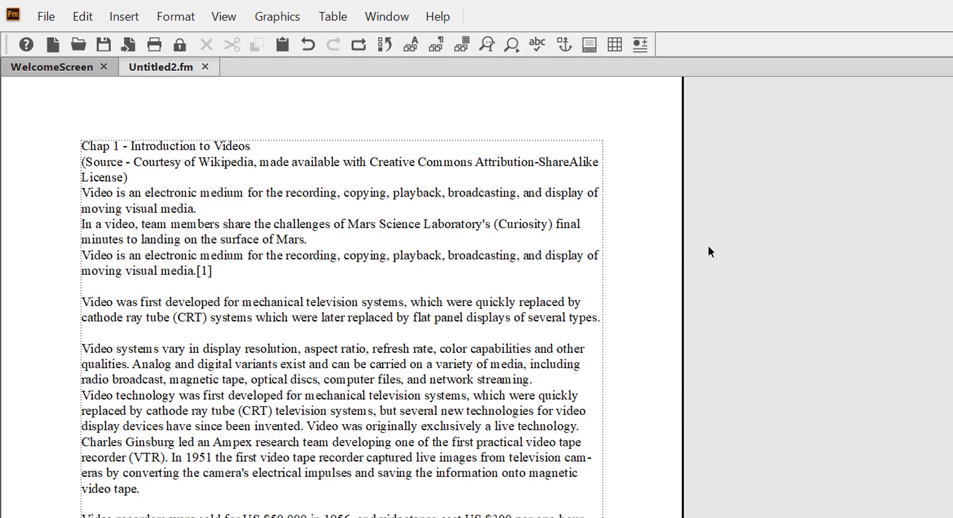
pyautogui.scroll(1, 708, 245)
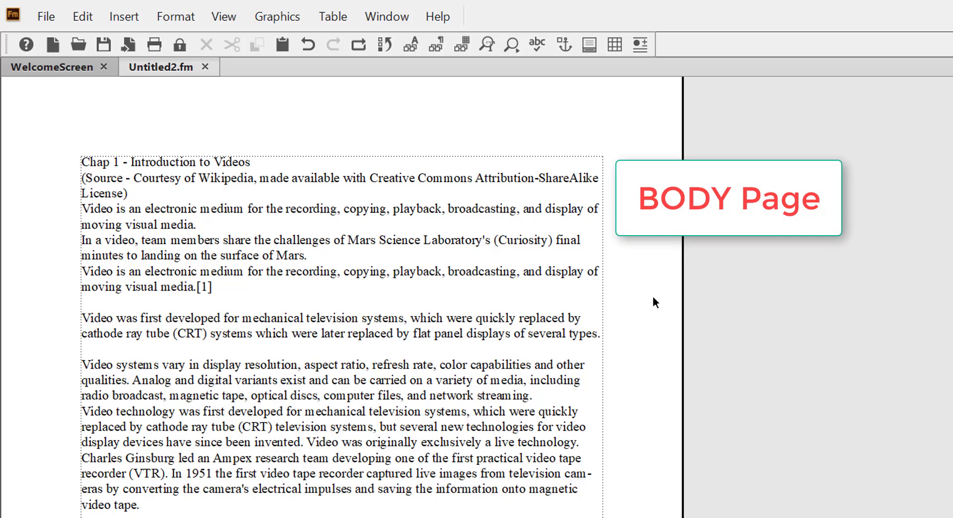
pyautogui.click(224, 18)
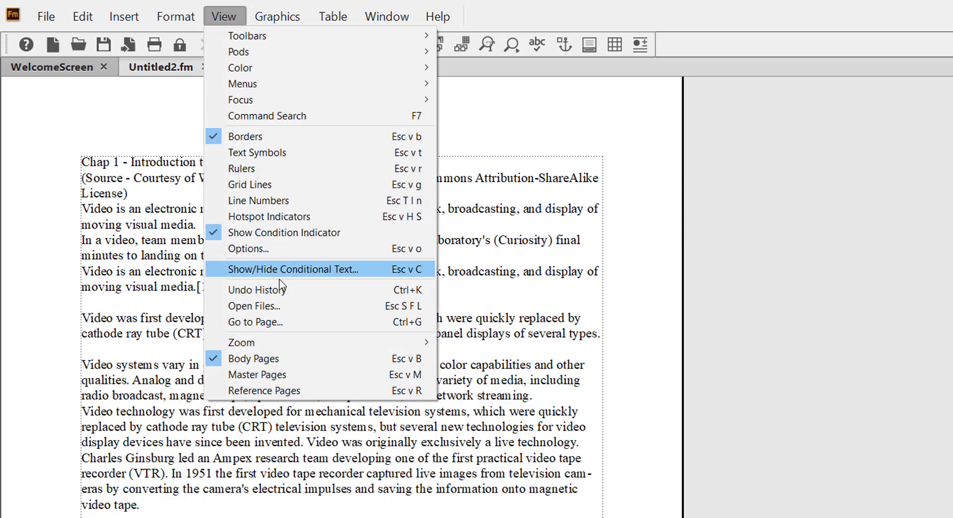
pyautogui.click(281, 374)
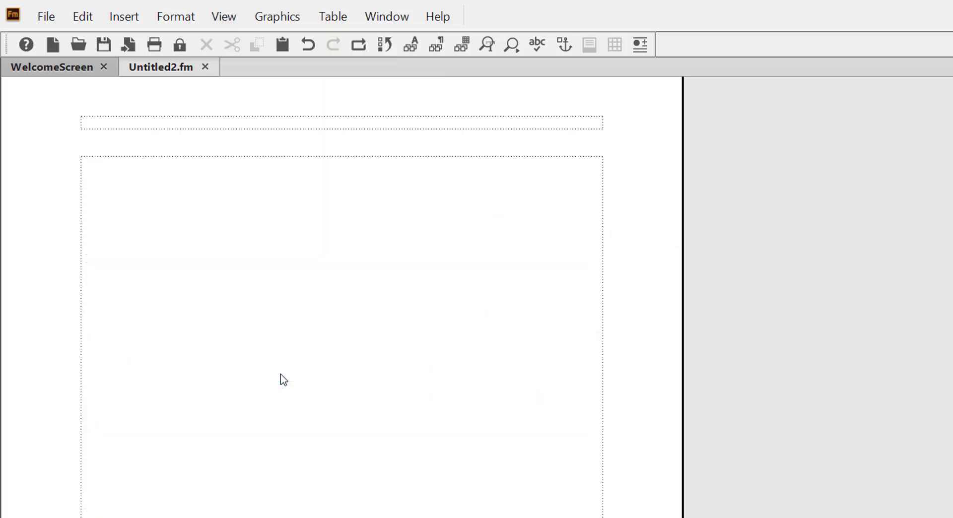
pyautogui.click(223, 17)
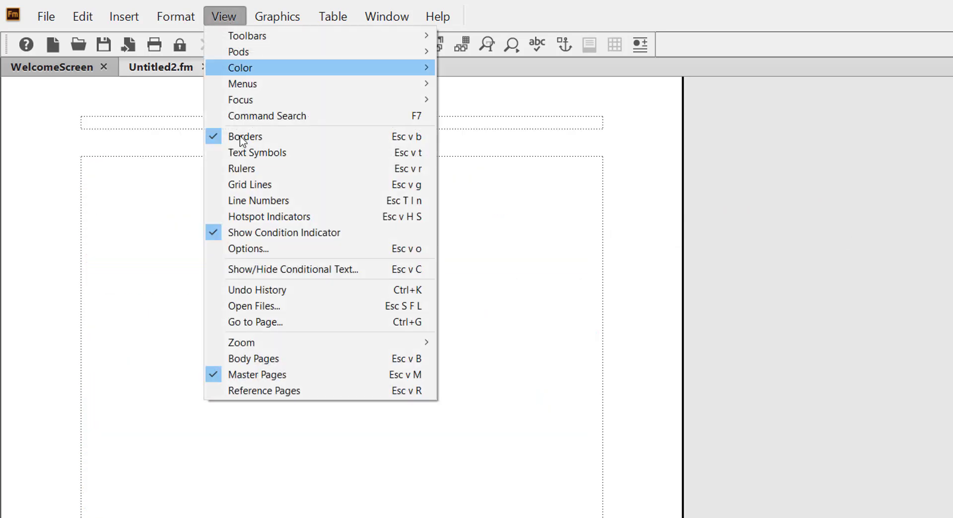
pyautogui.click(265, 359)
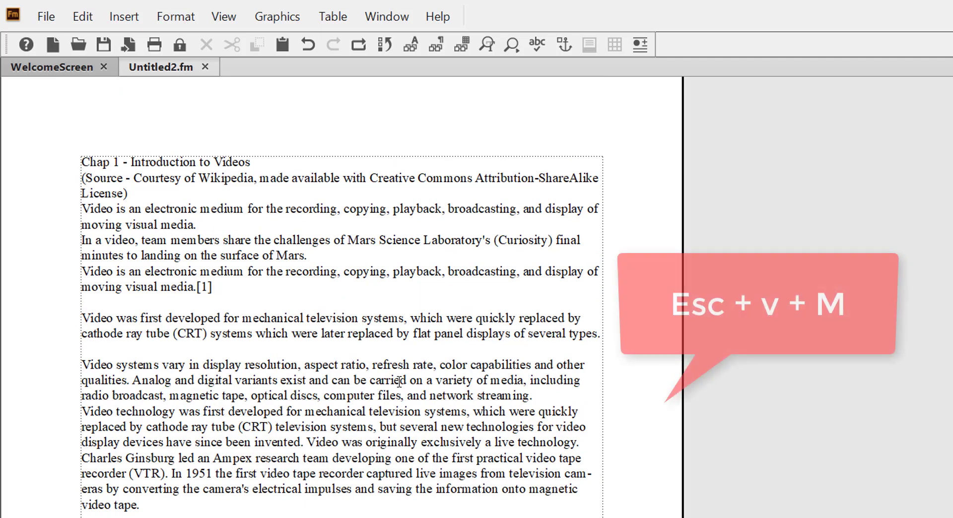
pyautogui.press('Escape')
pyautogui.press('v')
pyautogui.press('m')
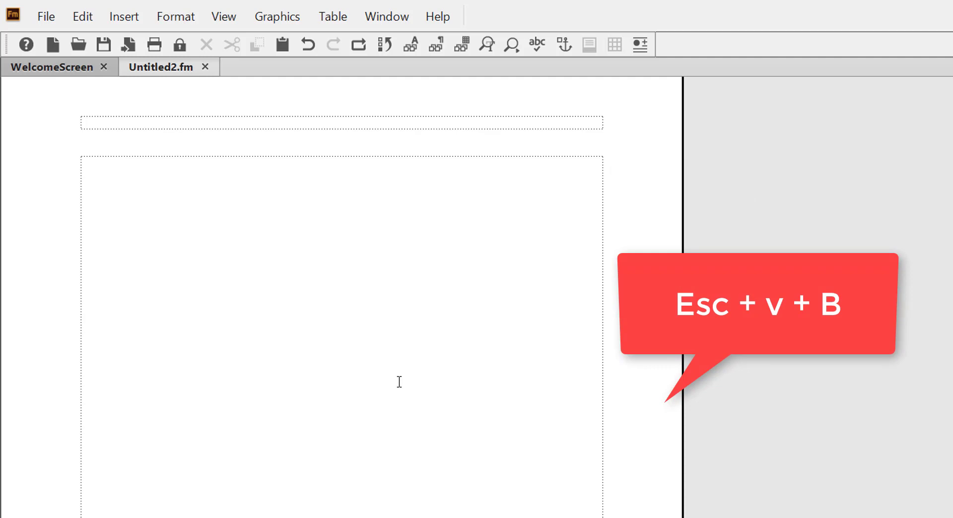
pyautogui.press('Escape')
pyautogui.press('v')
pyautogui.press('b')
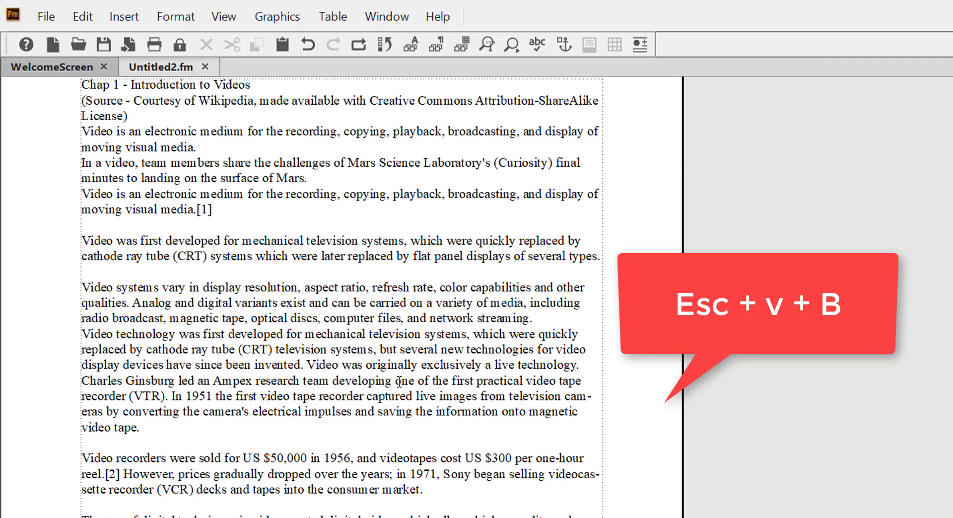
pyautogui.scroll(3, 423, 386)
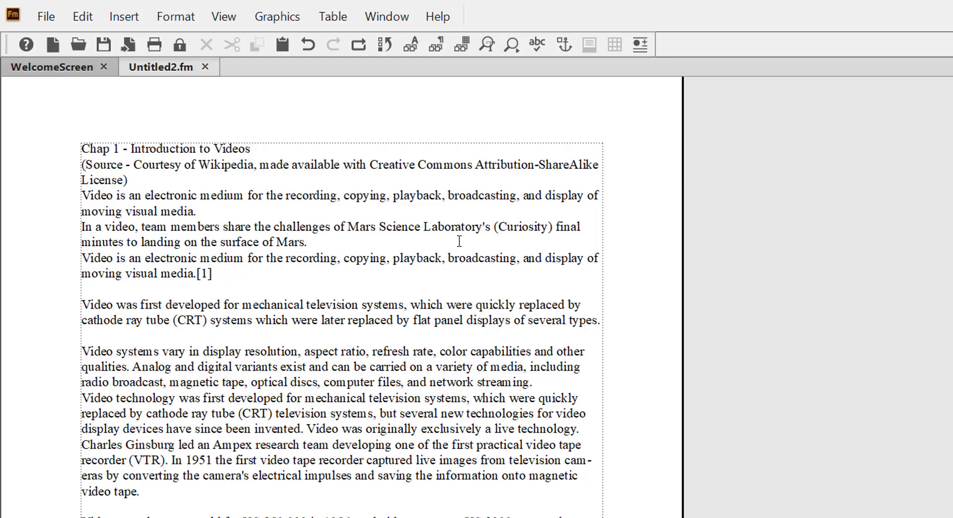
# On the master page, type the header 'SAMPLE FRAMEMAKER DOCUMENT' and make it bold.
pyautogui.press('Escape')
pyautogui.press('v')
pyautogui.press('m')
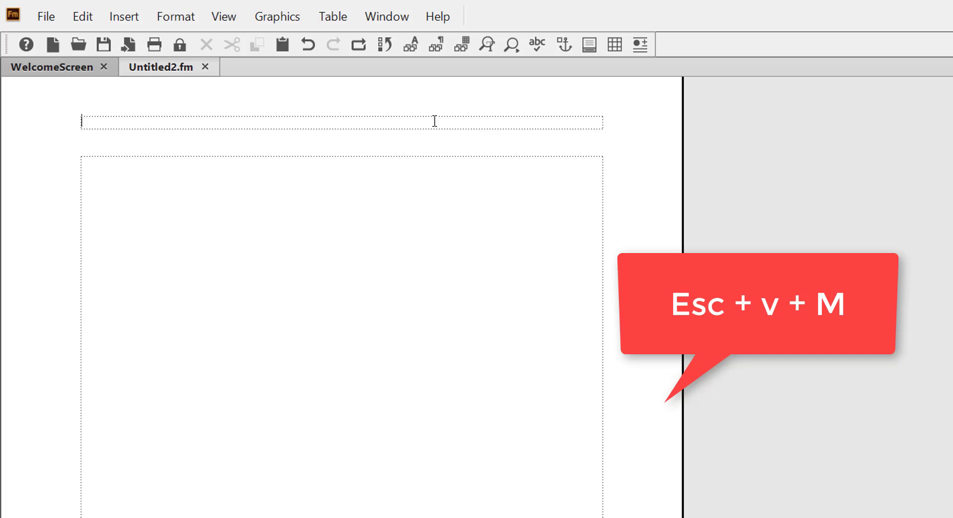
pyautogui.write('SAMPLE ')
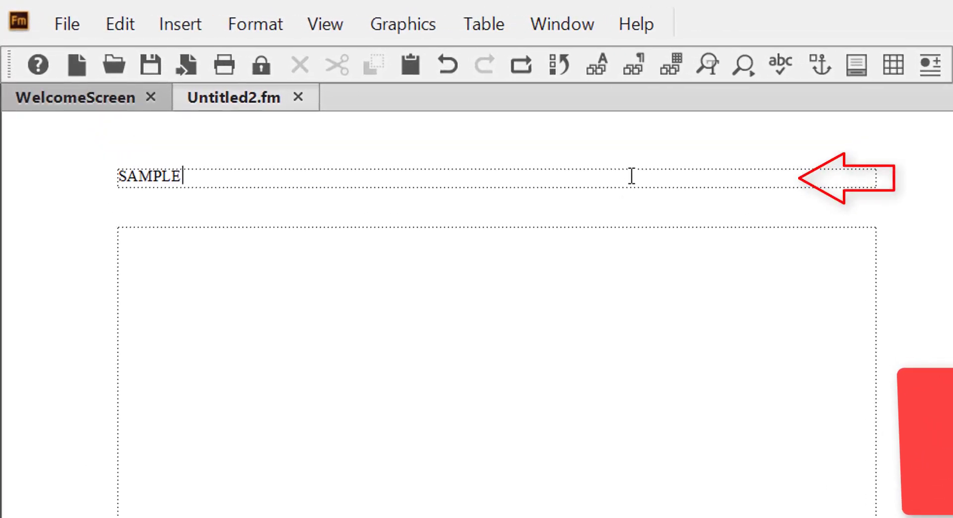
pyautogui.write('FRAMEMAK')
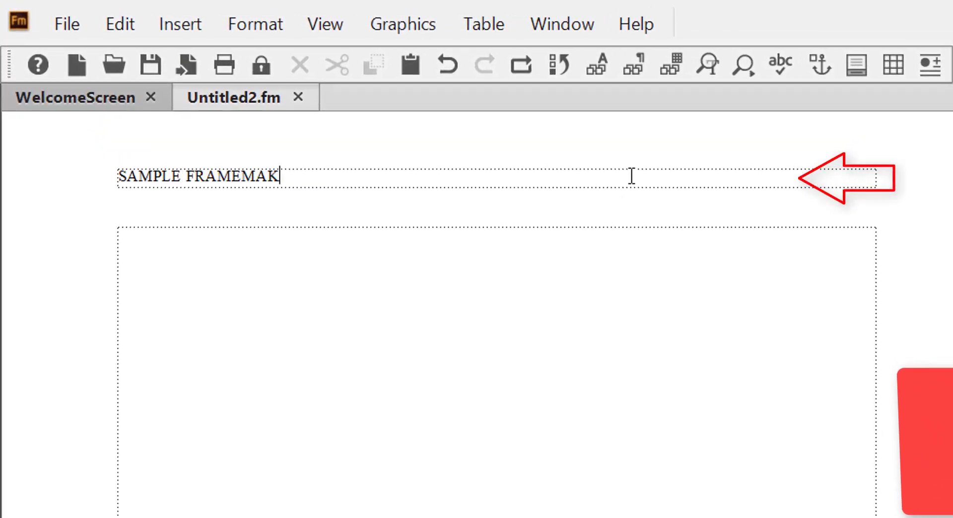
pyautogui.write('ER')
pyautogui.write(' DOCUMENT')
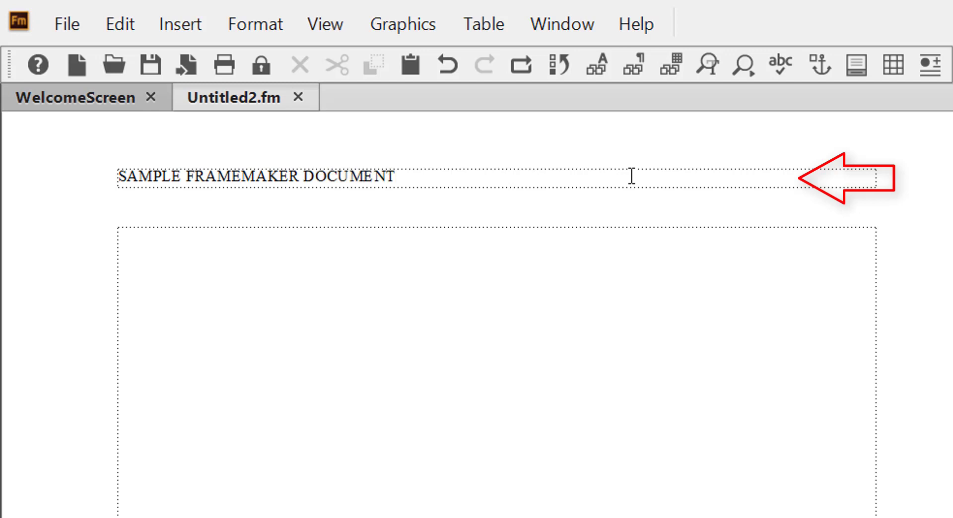
pyautogui.moveTo(405, 174); pyautogui.dragTo(46, 174)
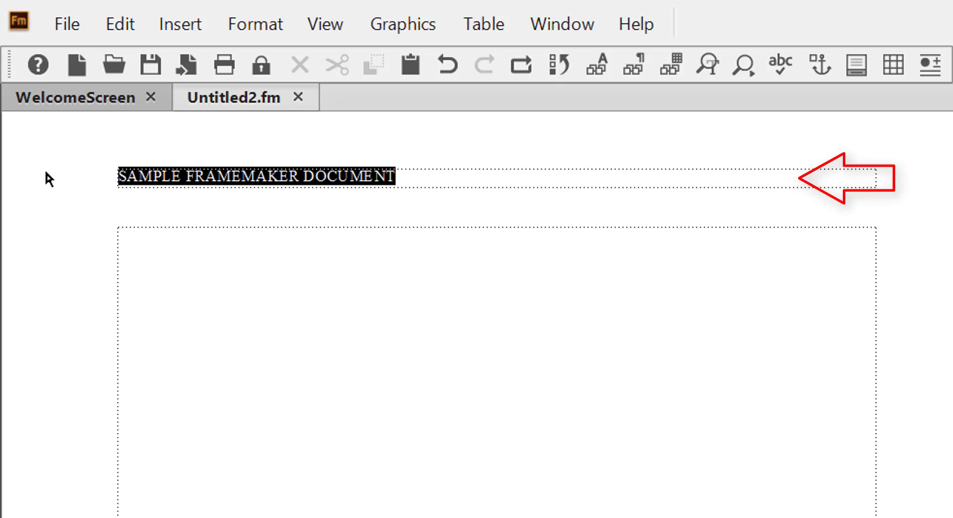
pyautogui.hotkey('ctrl', 'b')
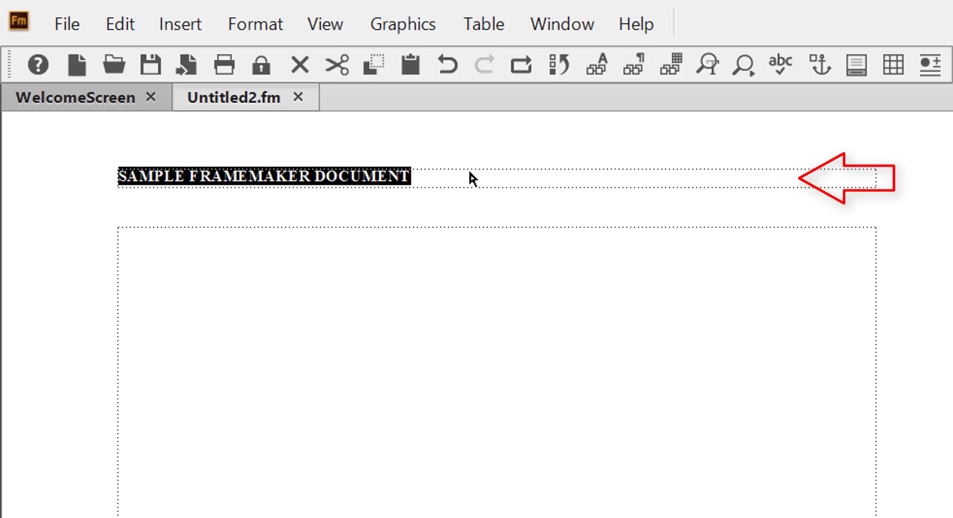
pyautogui.click(469, 174)
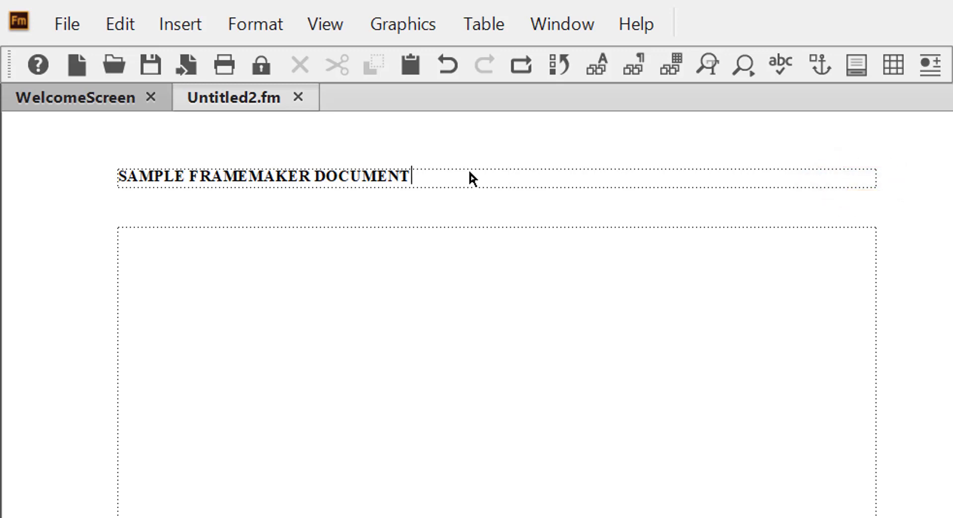
# Switch to the body pages and scroll through to check the bold header on each page.
pyautogui.press('Escape')
pyautogui.press('v')
pyautogui.hotkey('shift', 'b')
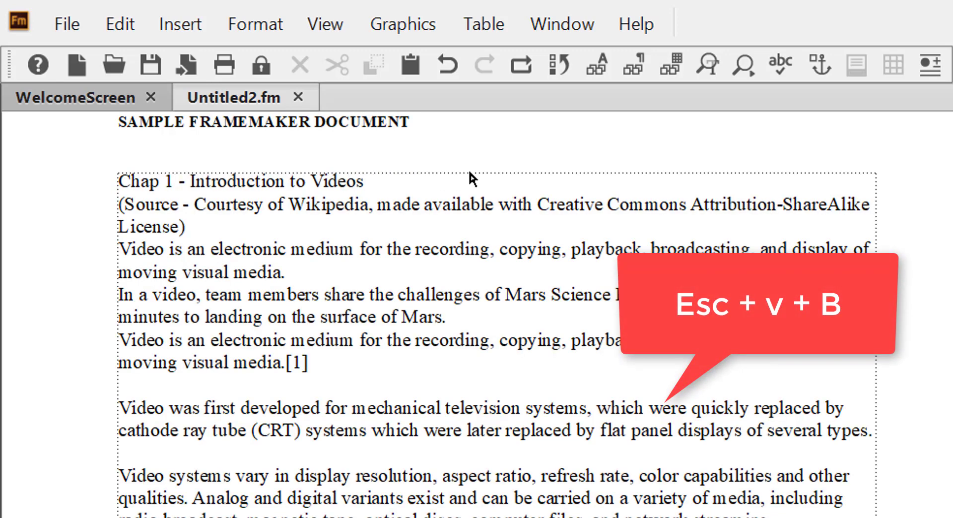
pyautogui.scroll(2, 459, 184)
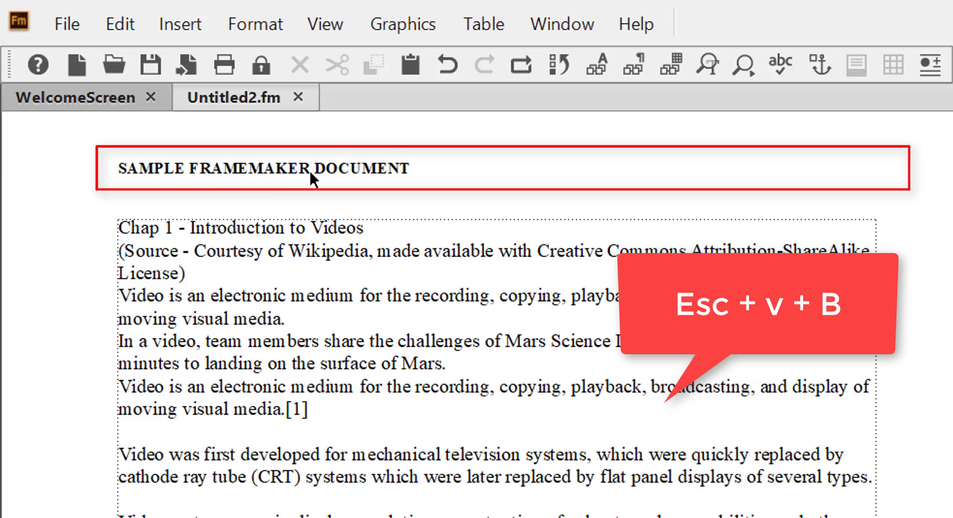
pyautogui.scroll(-1, 409, 168)
pyautogui.scroll(-10, 447, 323)
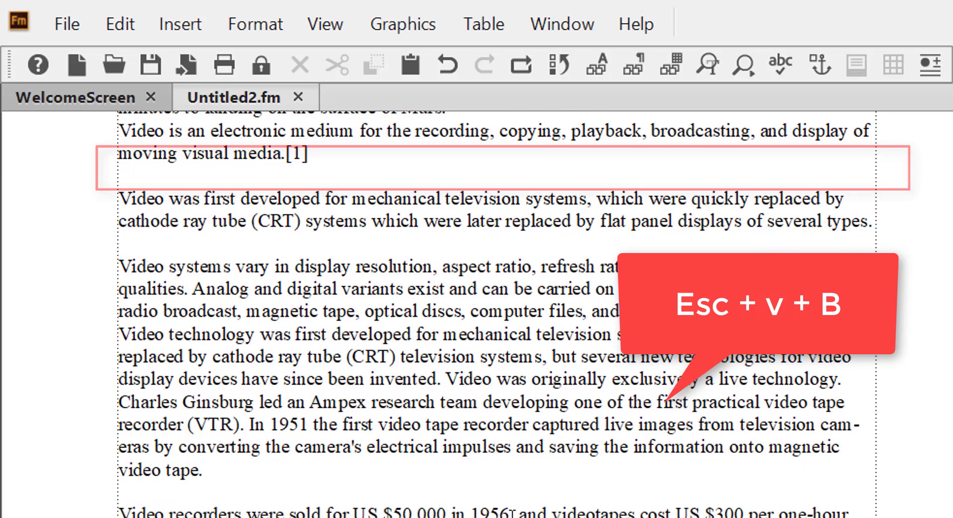
pyautogui.scroll(-6, 513, 512)
pyautogui.scroll(-6, 513, 512)
pyautogui.scroll(-4, 513, 511)
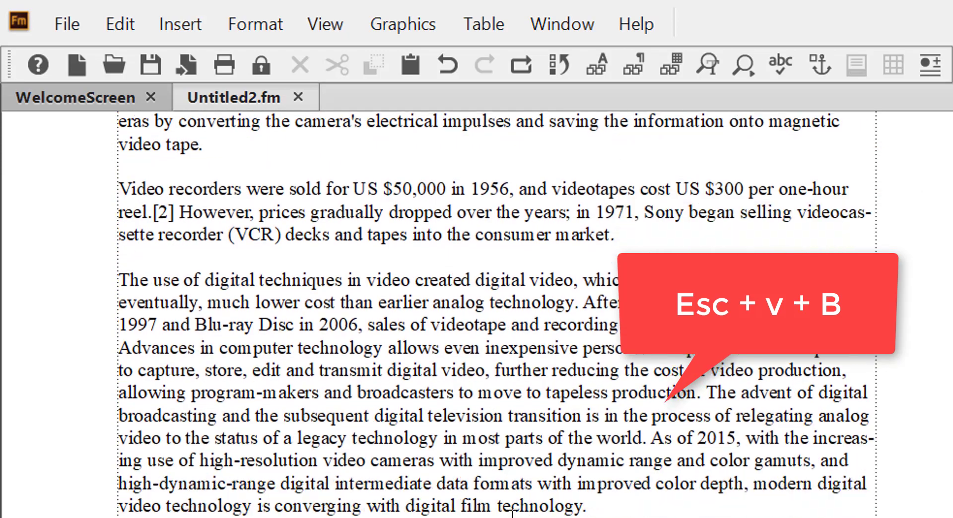
pyautogui.scroll(-4, 513, 511)
pyautogui.scroll(-4, 513, 513)
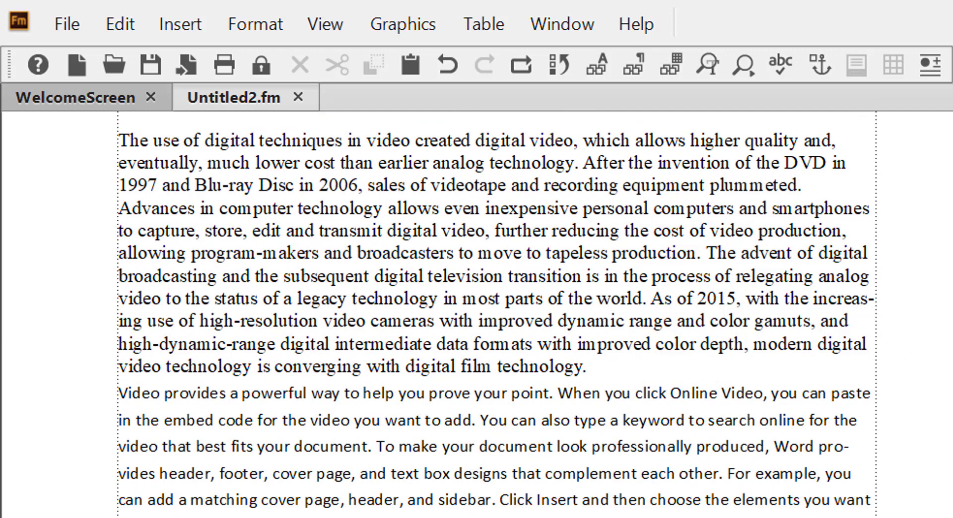
pyautogui.scroll(-3, 476, 308)
pyautogui.scroll(-4, 477, 308)
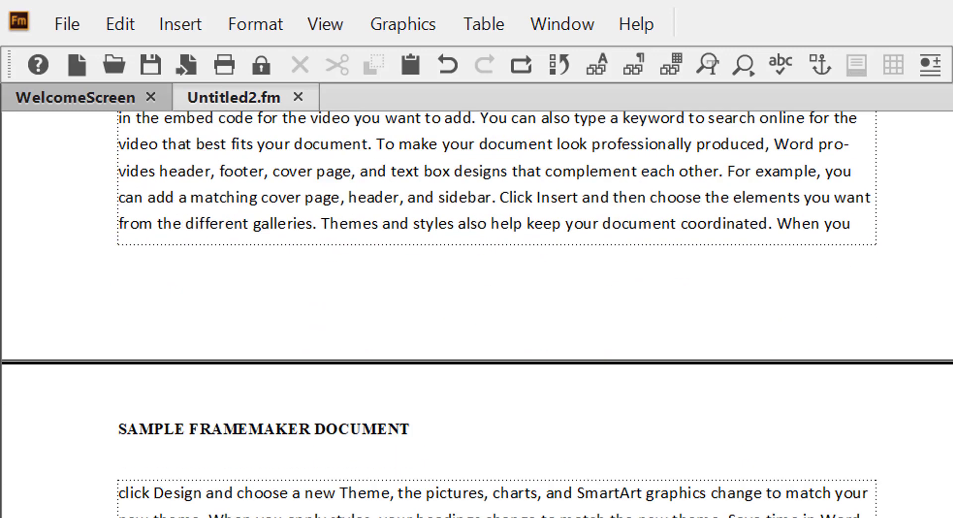
pyautogui.scroll(-3, 384, 501)
pyautogui.scroll(3, 384, 501)
pyautogui.scroll(-1, 428, 467)
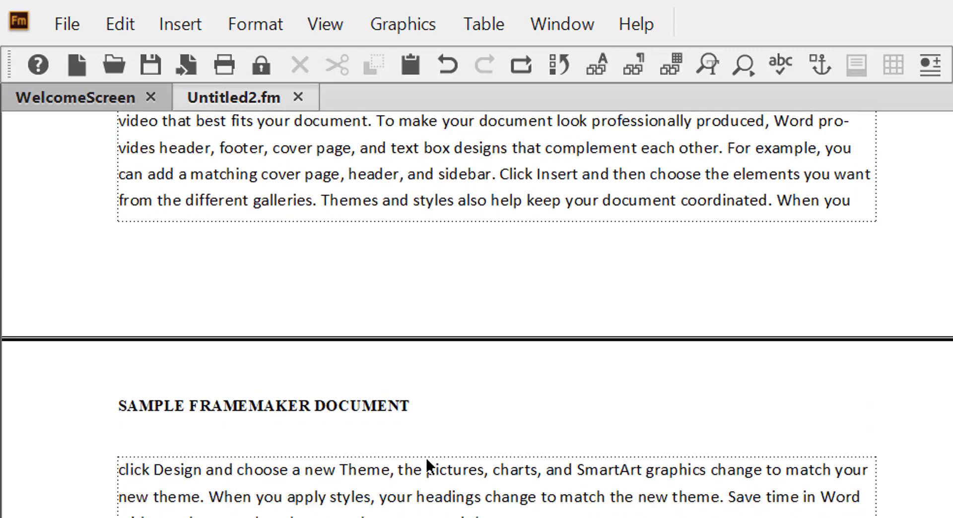
pyautogui.scroll(5, 429, 467)
pyautogui.scroll(12, 429, 467)
pyautogui.scroll(14, 429, 466)
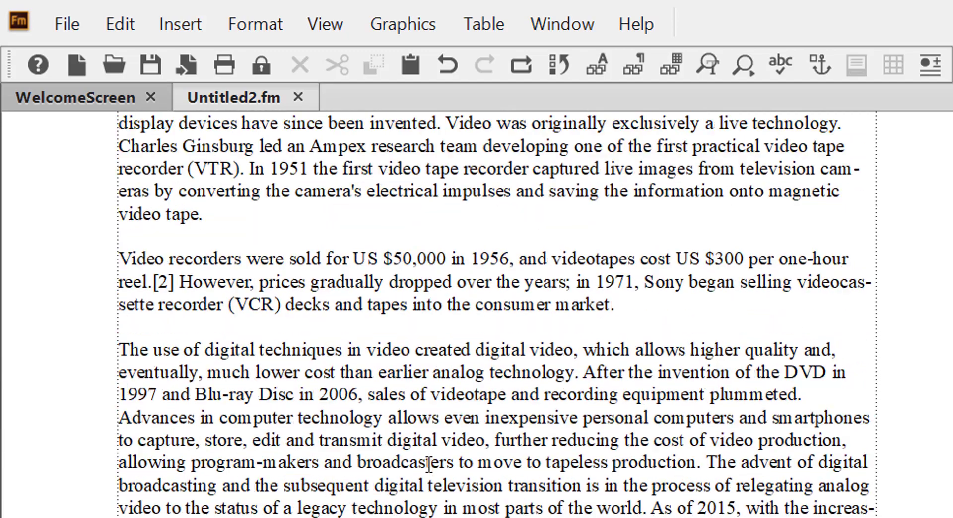
pyautogui.scroll(2, 429, 467)
pyautogui.scroll(7, 429, 467)
pyautogui.scroll(7, 429, 467)
pyautogui.scroll(5, 429, 466)
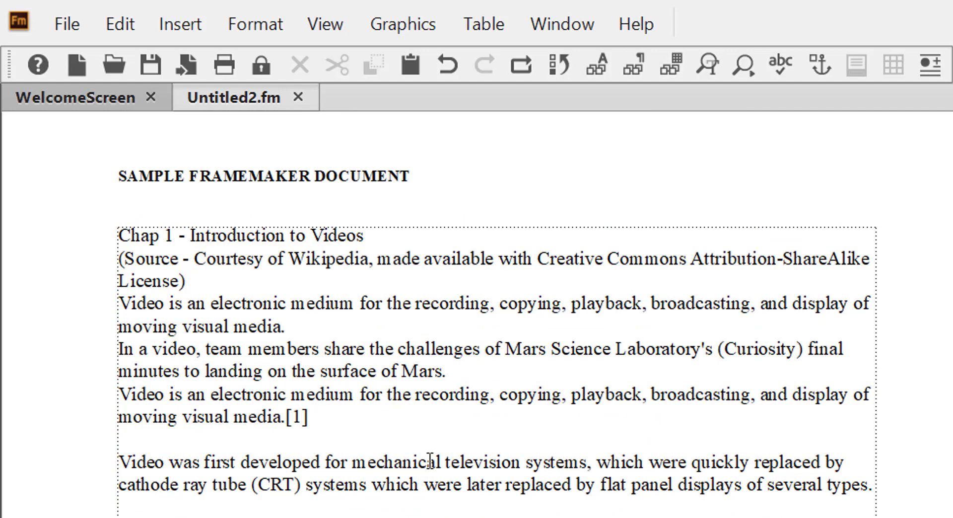
# On the master page, append '(From MASTER PAGE)' to the header text.
pyautogui.press('Escape')
pyautogui.press('v')
pyautogui.press('m')
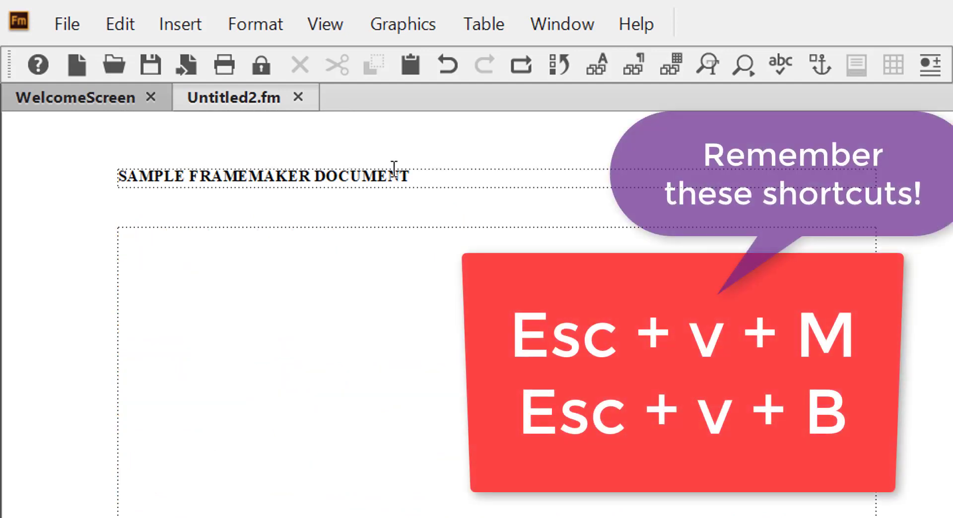
pyautogui.click(418, 176)
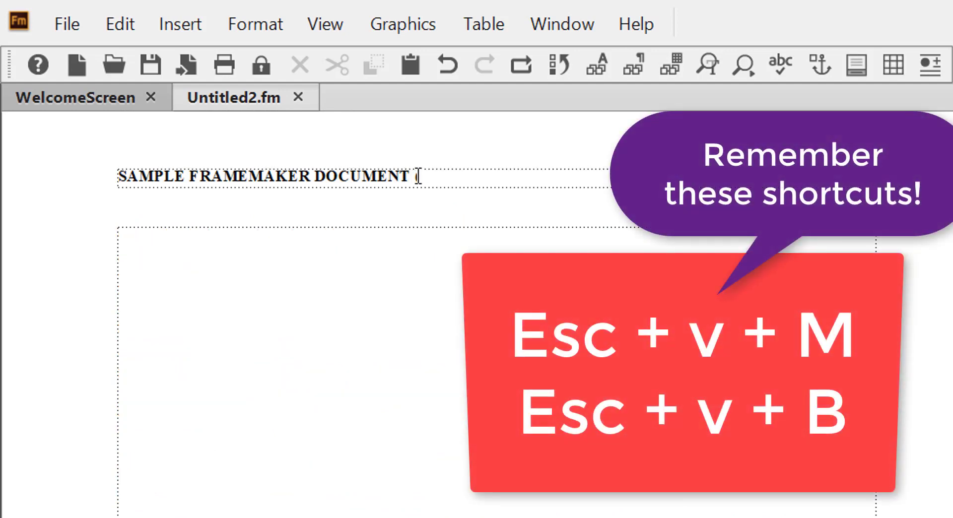
pyautogui.write('From MASTER ')
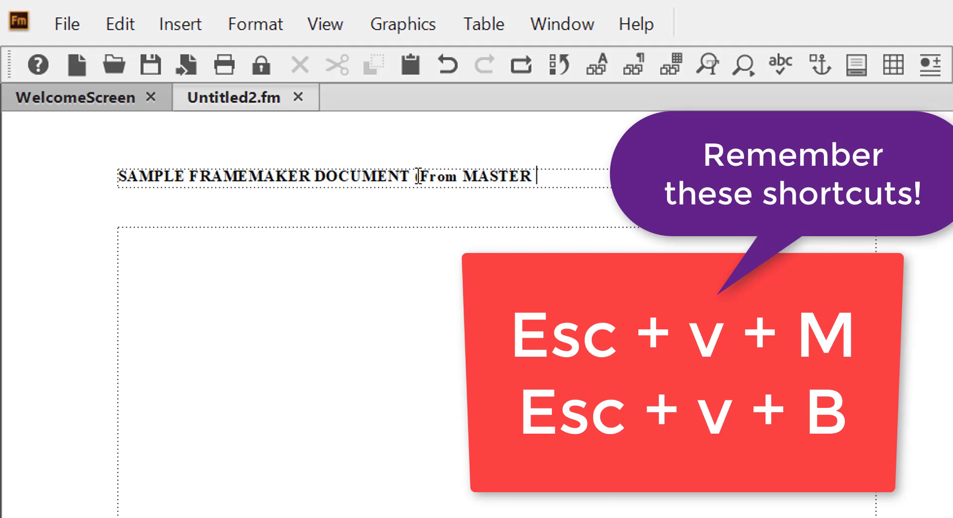
pyautogui.write('PAGE')
# Return to the body pages and scroll through to confirm the updated header on every page.
pyautogui.press('Escape')
pyautogui.press('v')
pyautogui.press('b')
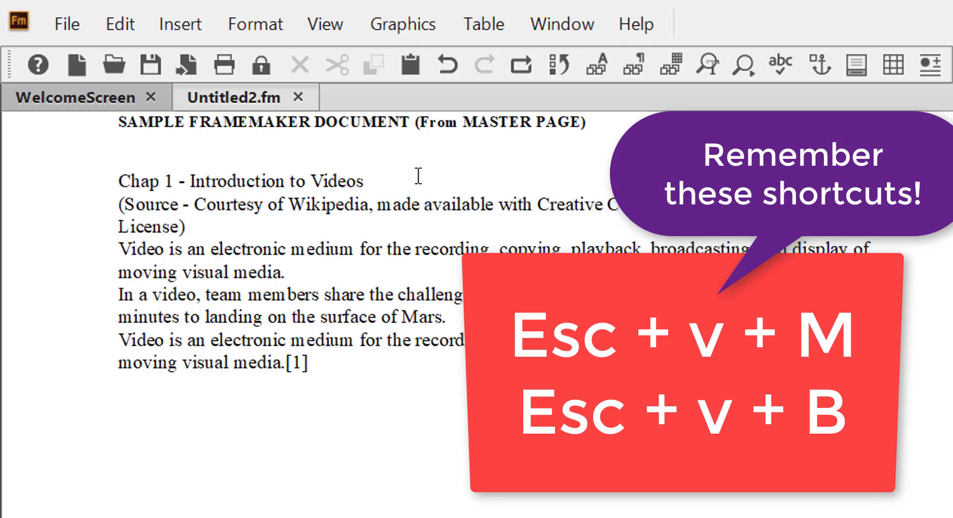
pyautogui.scroll(2, 418, 176)
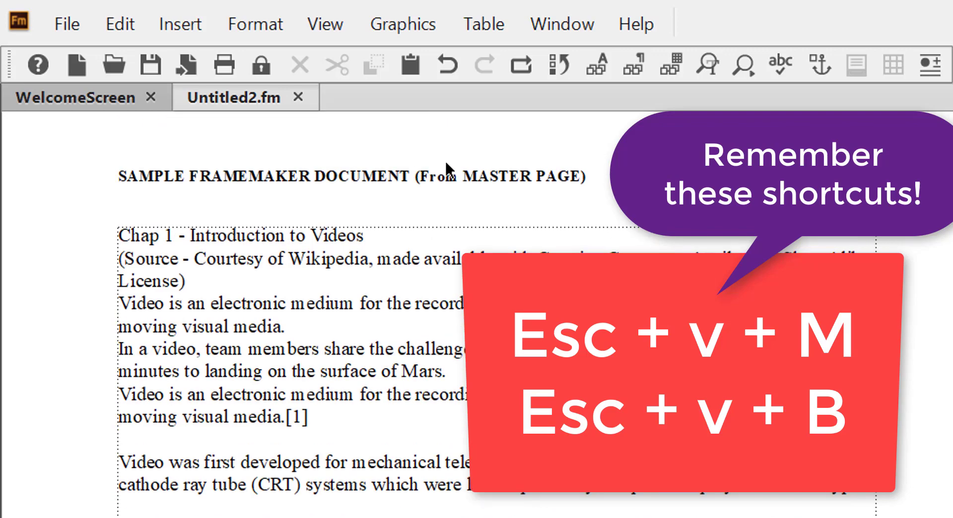
pyautogui.scroll(-6, 450, 192)
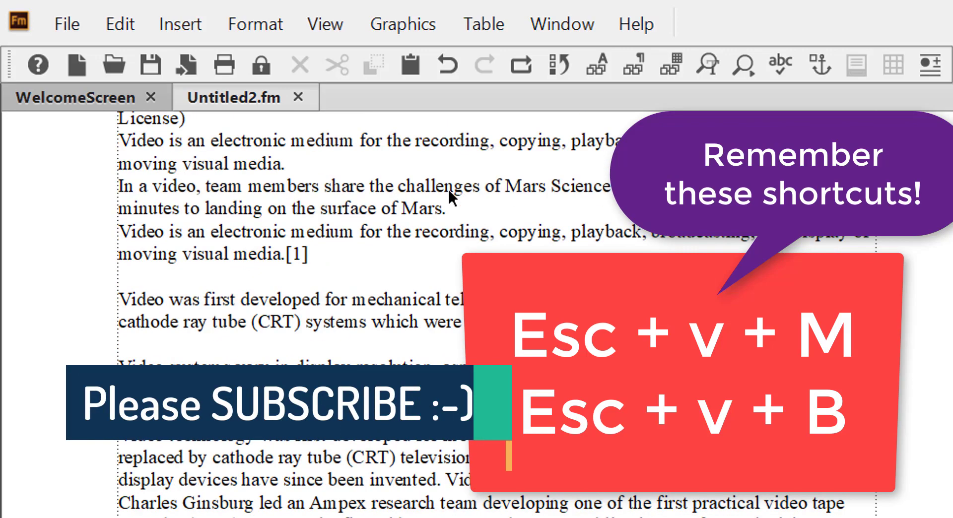
pyautogui.scroll(-3, 448, 188)
pyautogui.scroll(-4, 448, 187)
pyautogui.scroll(-7, 448, 188)
pyautogui.scroll(-2, 447, 188)
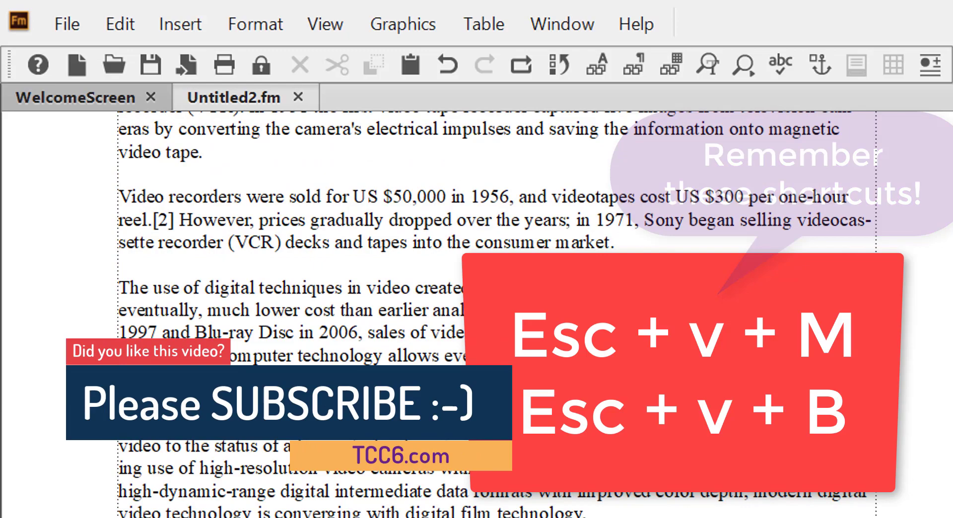
pyautogui.scroll(-6, 477, 288)
pyautogui.scroll(-6, 477, 287)
pyautogui.scroll(-8, 476, 287)
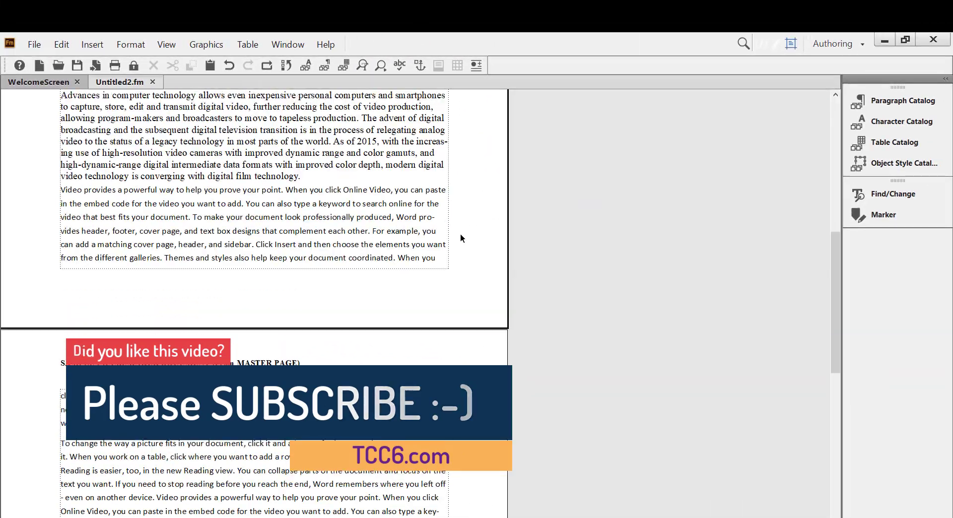
pyautogui.scroll(4, 460, 234)
pyautogui.scroll(3, 460, 235)
pyautogui.scroll(3, 461, 235)
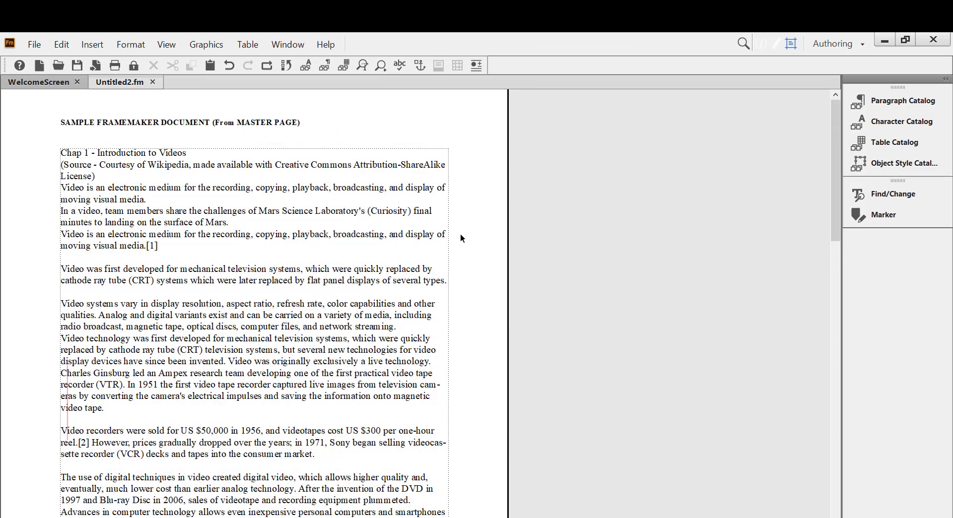